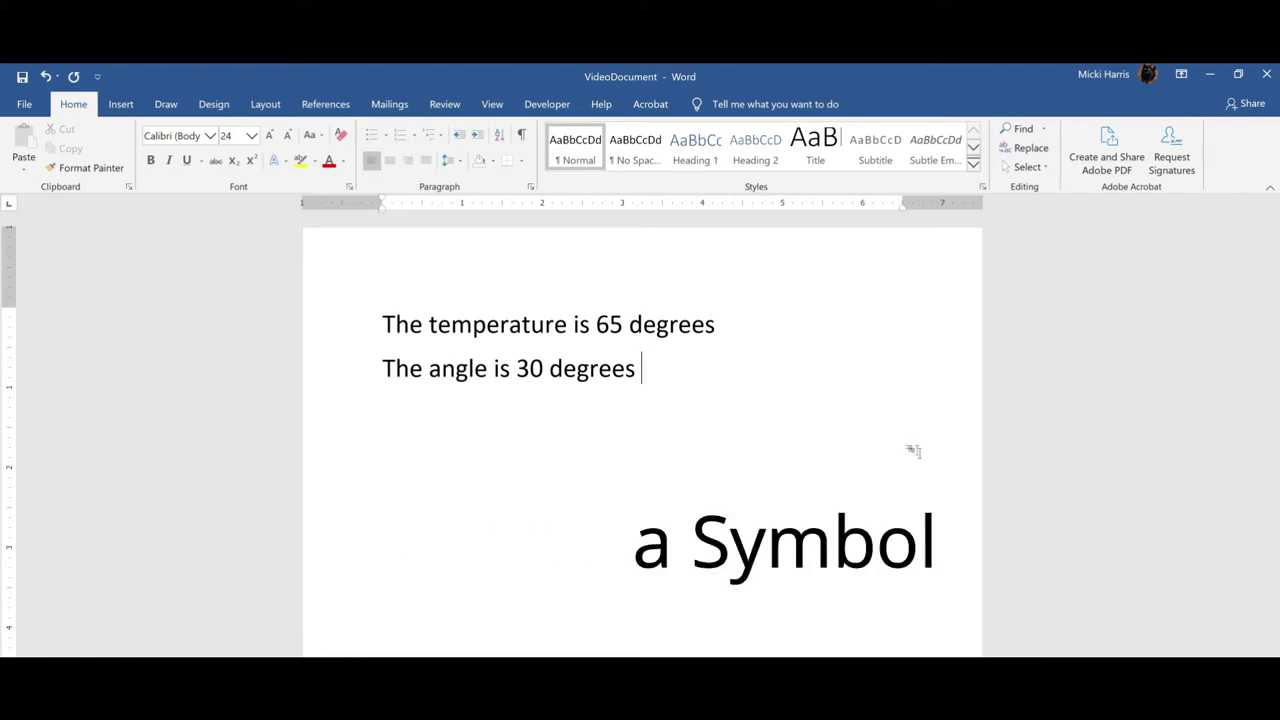
Step: Delete 'degrees' after 65 on line one and open the full Symbol dialog
left_click(628, 324)
key("Delete")
key("Delete")
key("Delete")
key("Delete")
key("Delete")
key("Delete")
key("Delete")
left_click(120, 104)
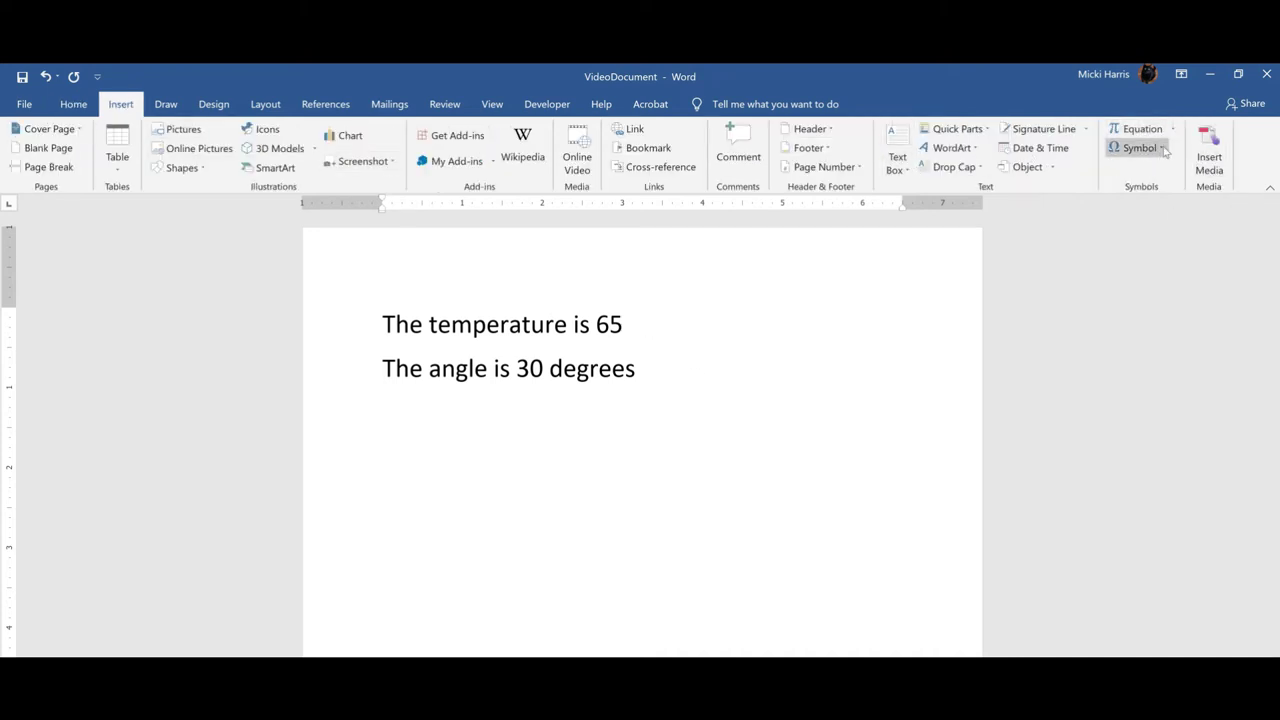
left_click(1161, 148)
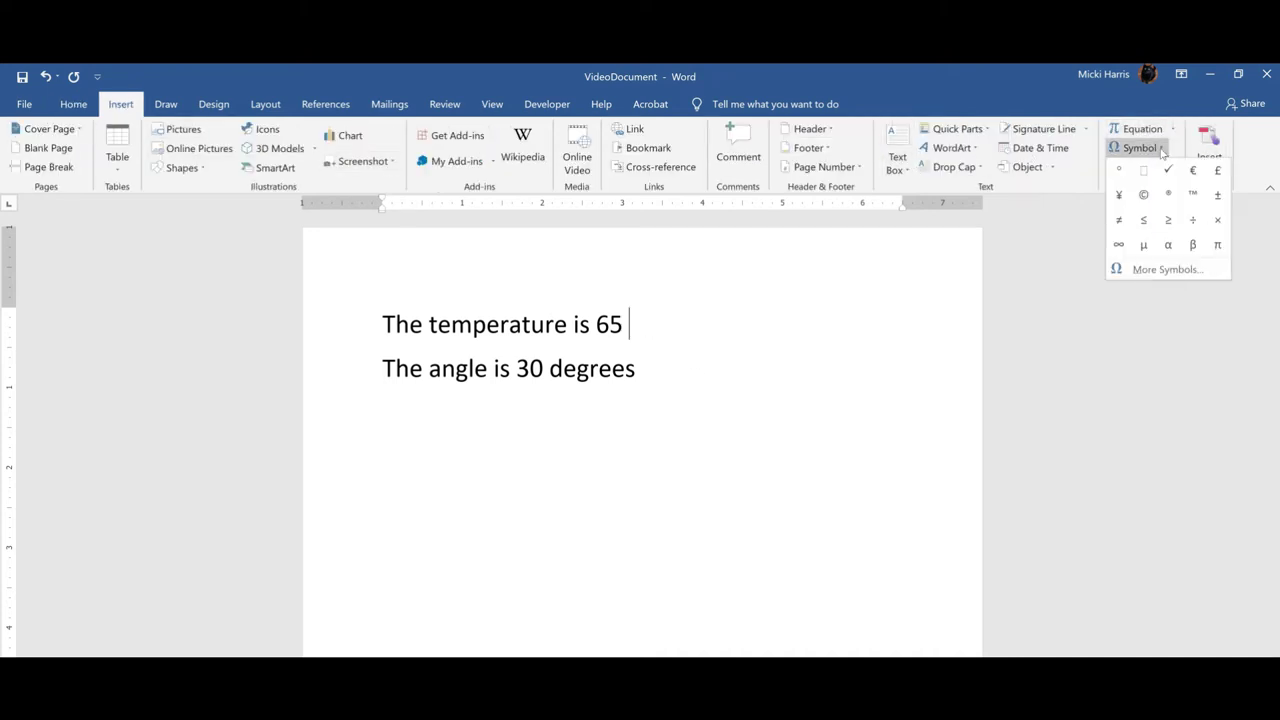
left_click(1165, 270)
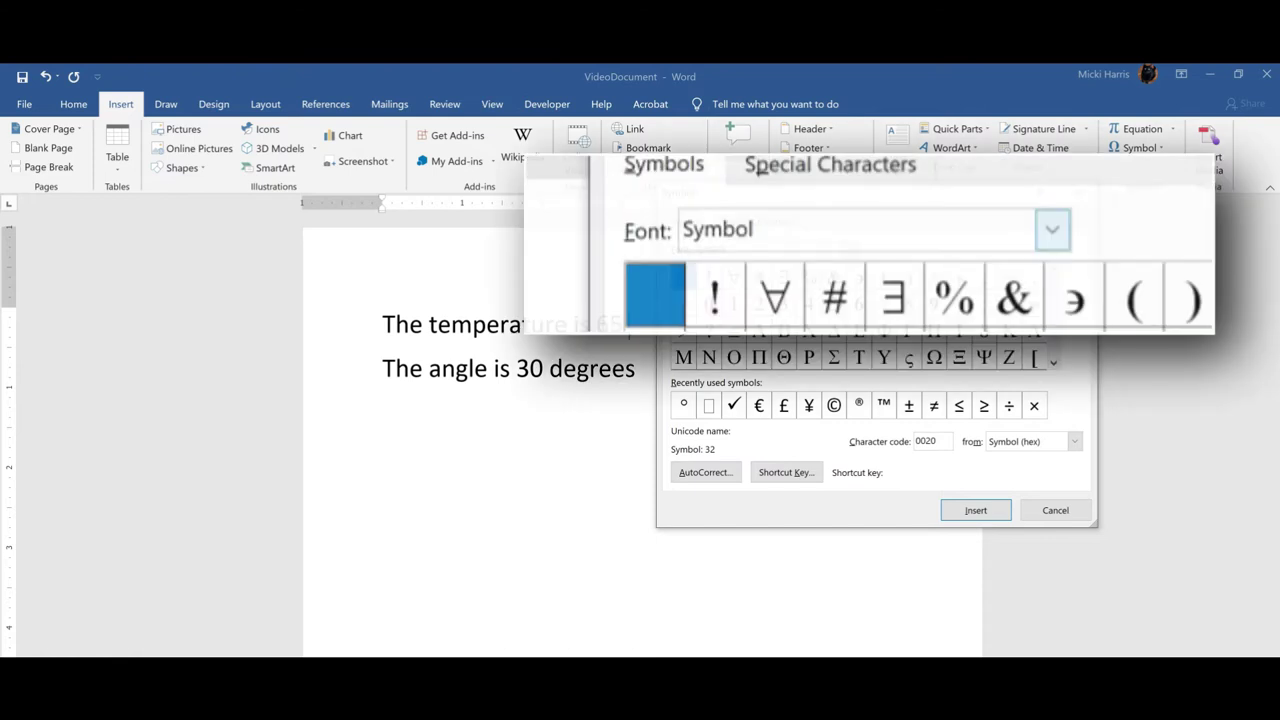
Step: Insert the degree sign from the Symbol font after 65, then close the Symbol dialog
left_click(850, 251)
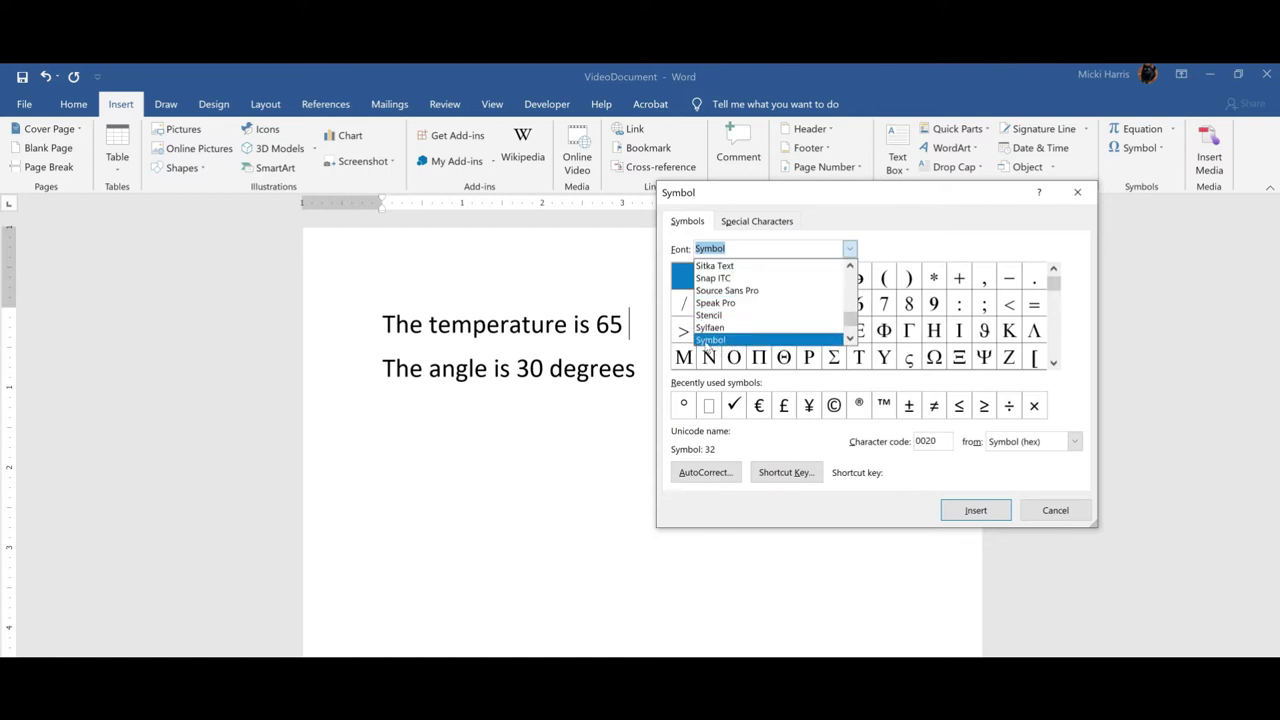
left_click(1054, 282)
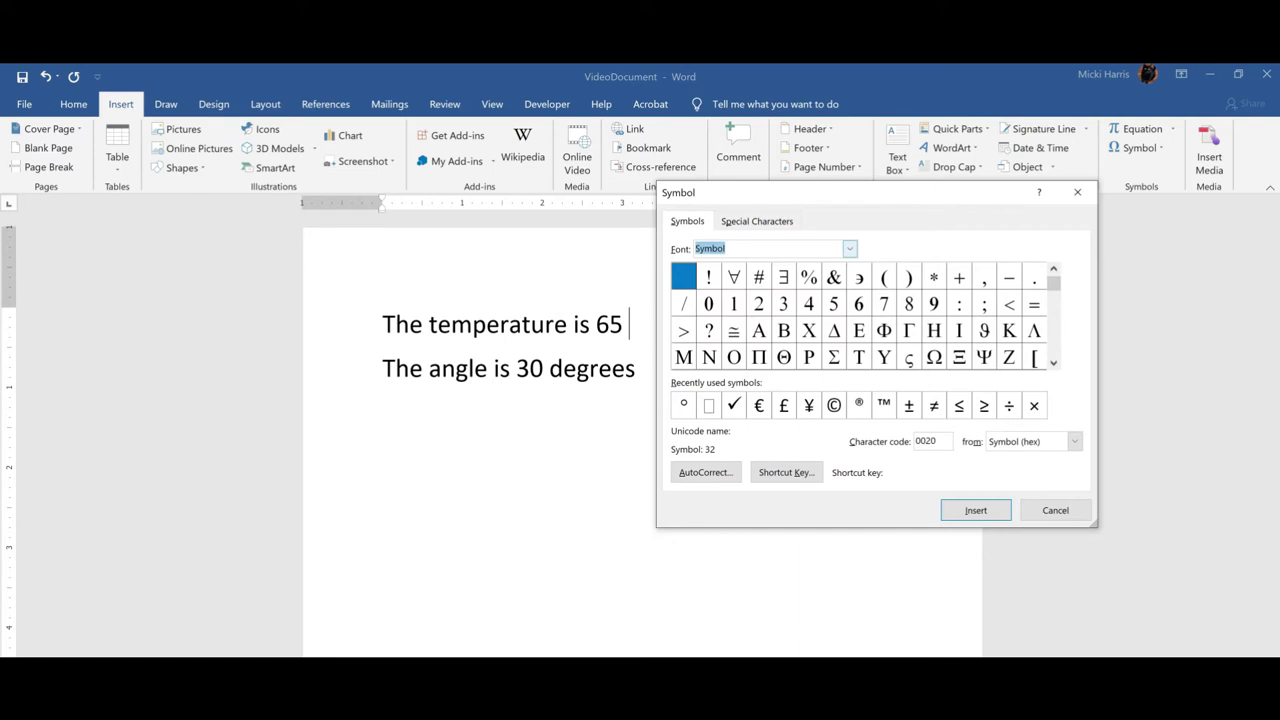
left_click(1054, 362)
left_click(1054, 362)
left_click(1054, 362)
left_click(1054, 362)
left_click(1054, 362)
left_click(1054, 362)
left_click(1054, 362)
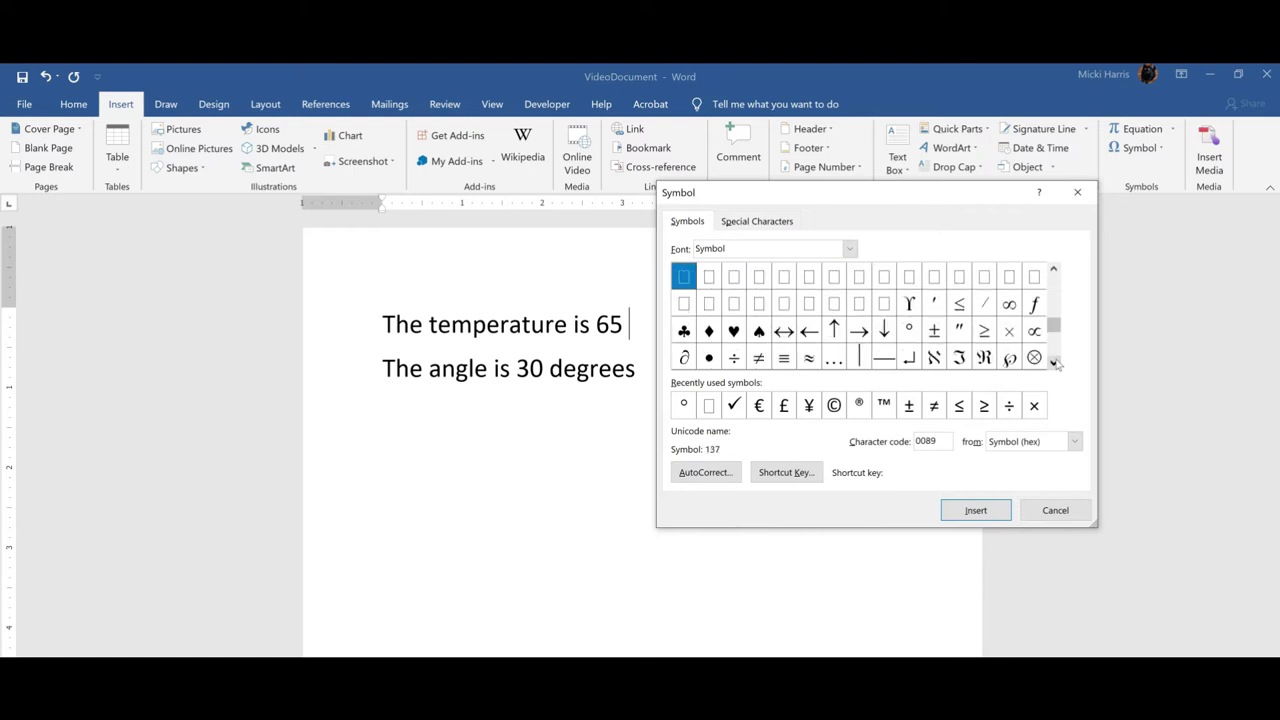
left_click(909, 336)
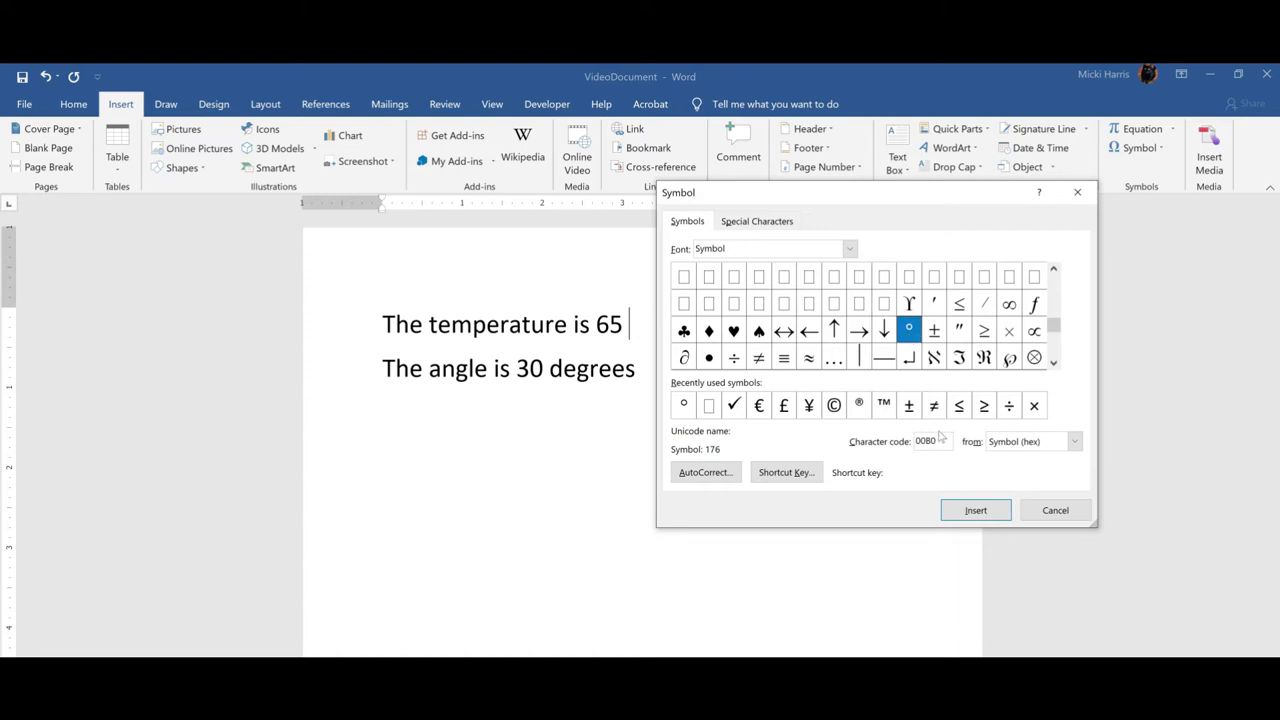
left_click(976, 511)
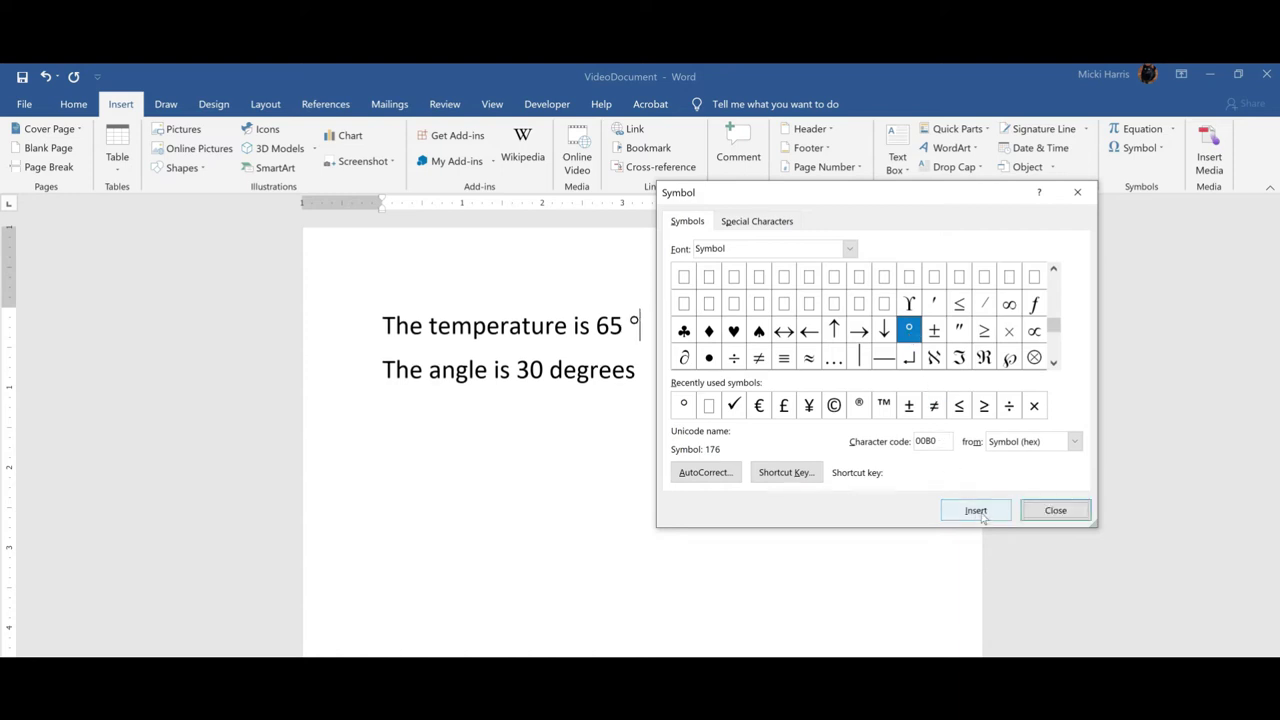
left_click(1052, 511)
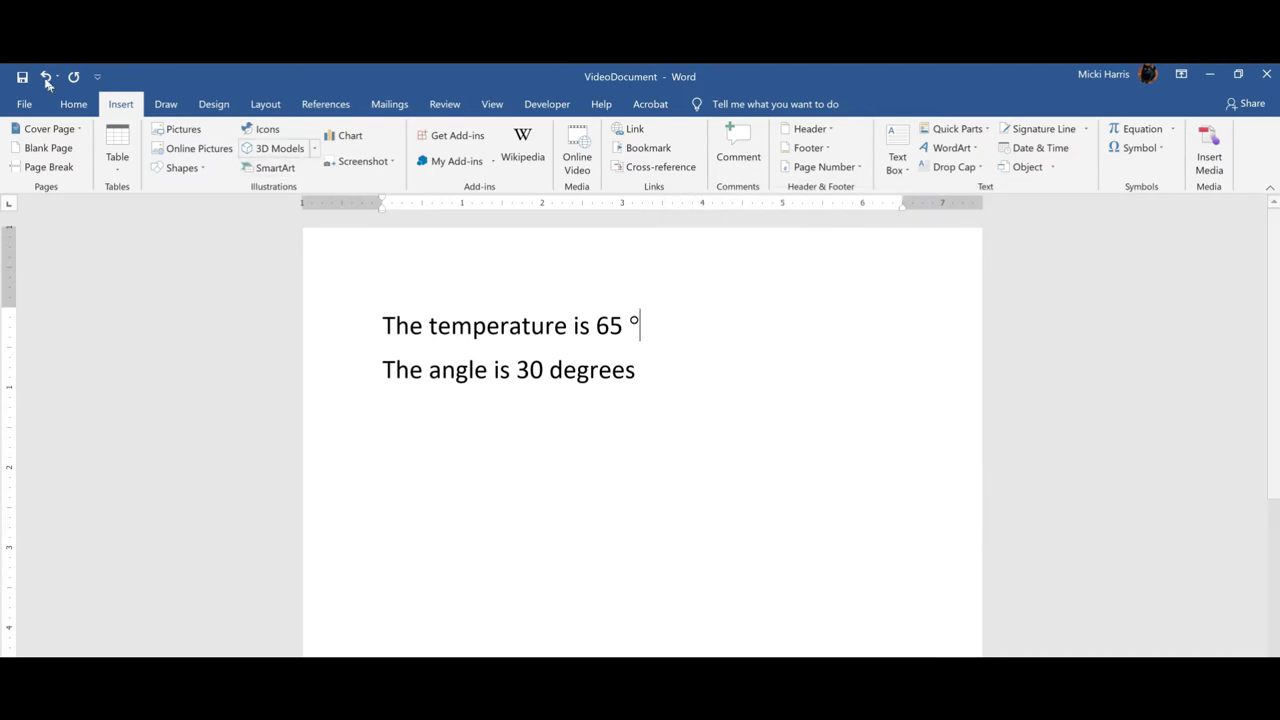
Step: Dismiss the symbol gallery with Esc, then reopen it and go to More Symbols
left_click(1141, 148)
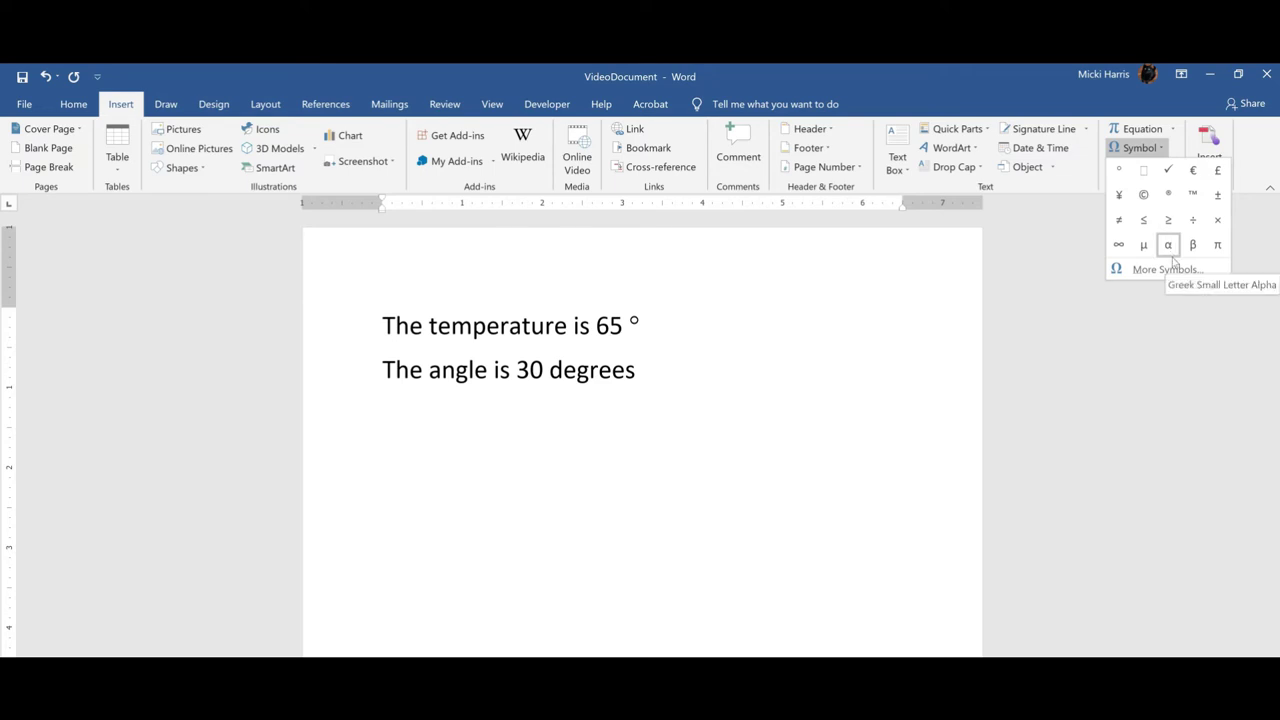
key("Escape")
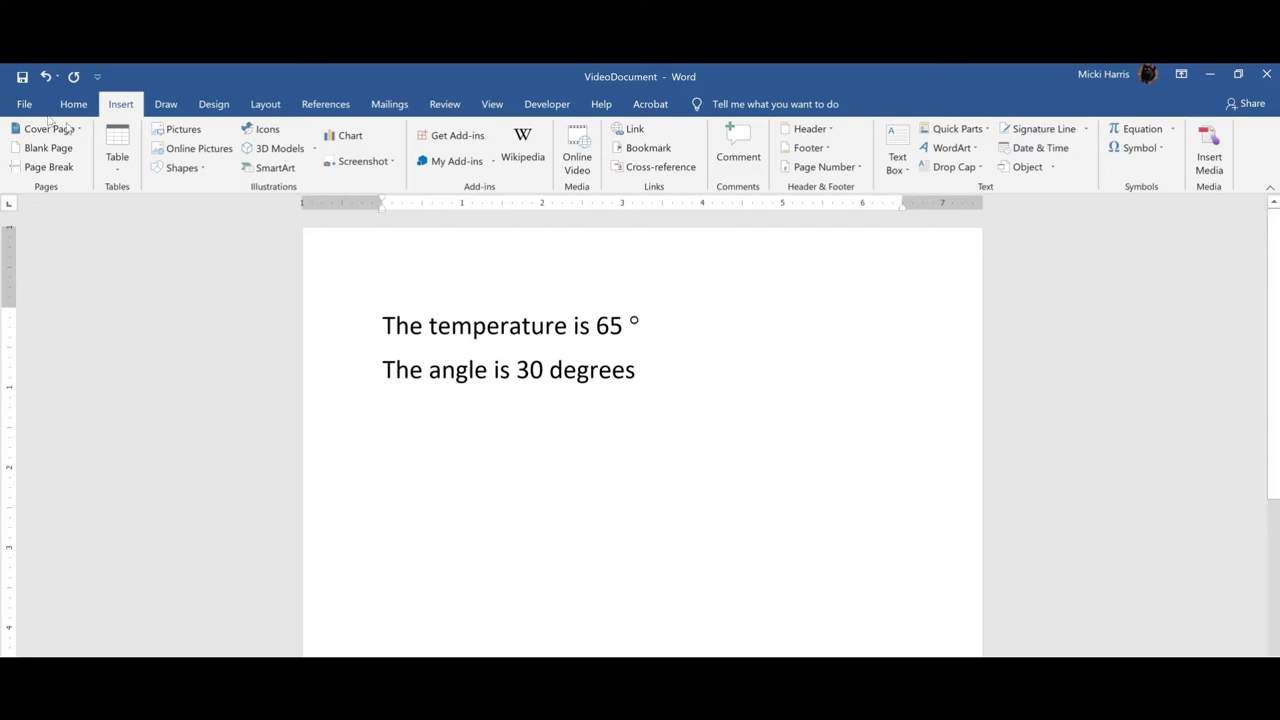
left_click(1140, 148)
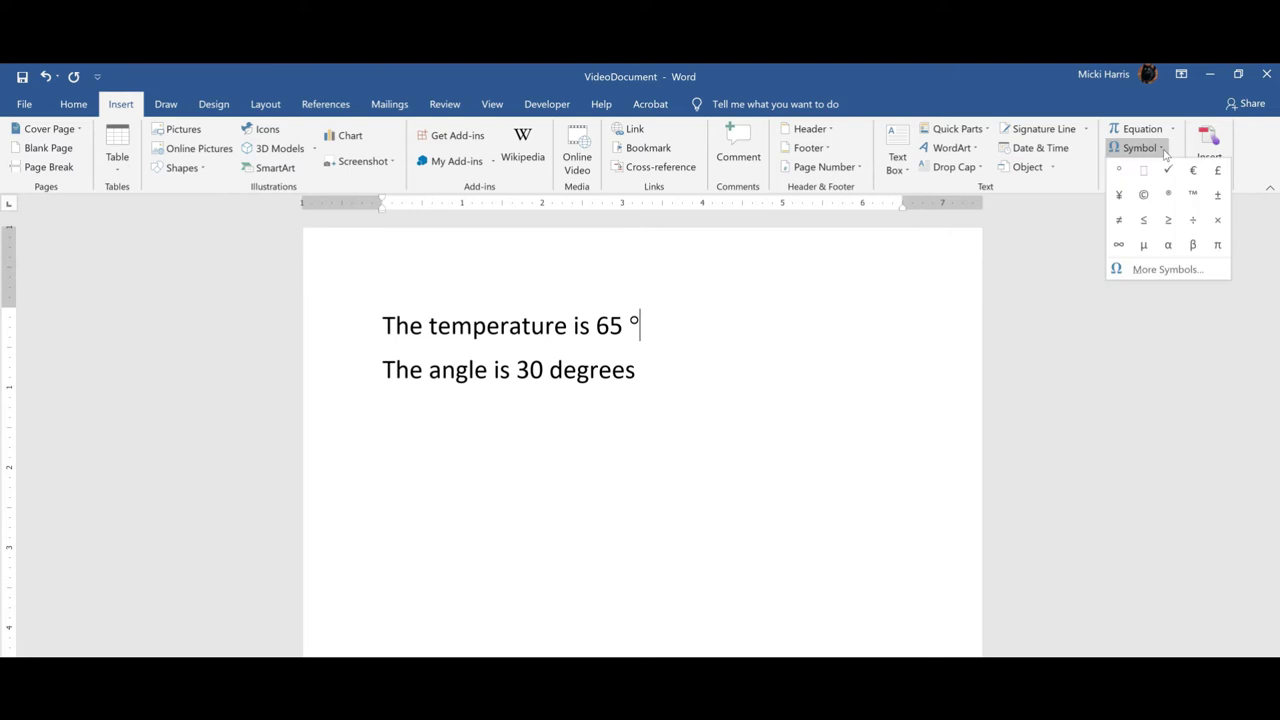
left_click(1160, 270)
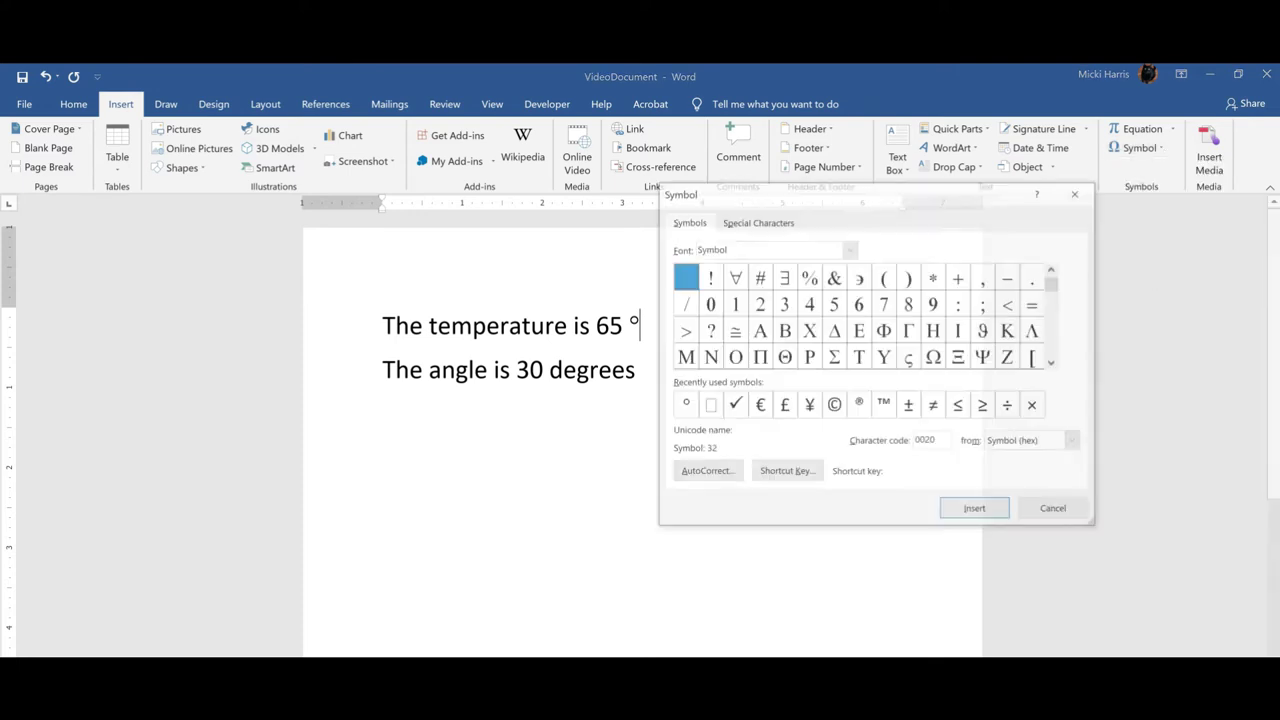
Step: Enable Math AutoCorrect rules outside math regions, then type \degree after 30 on line two
left_click(694, 476)
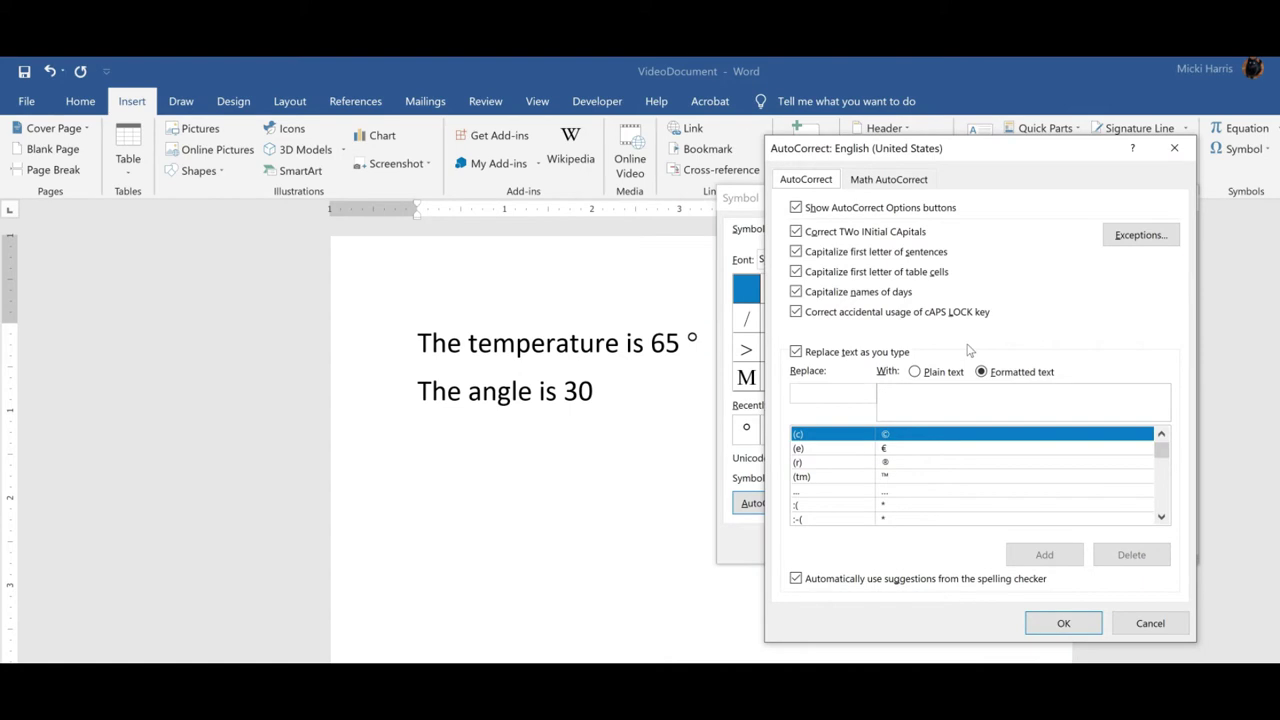
left_click(872, 183)
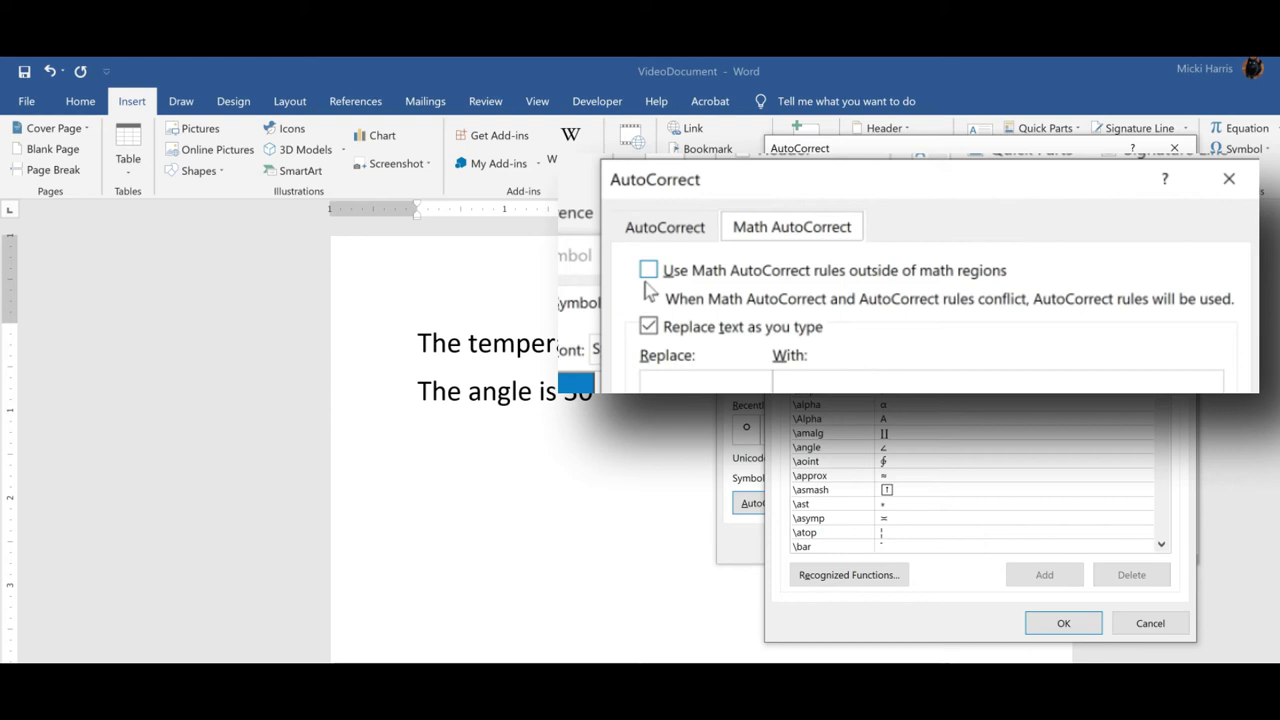
left_click(796, 209)
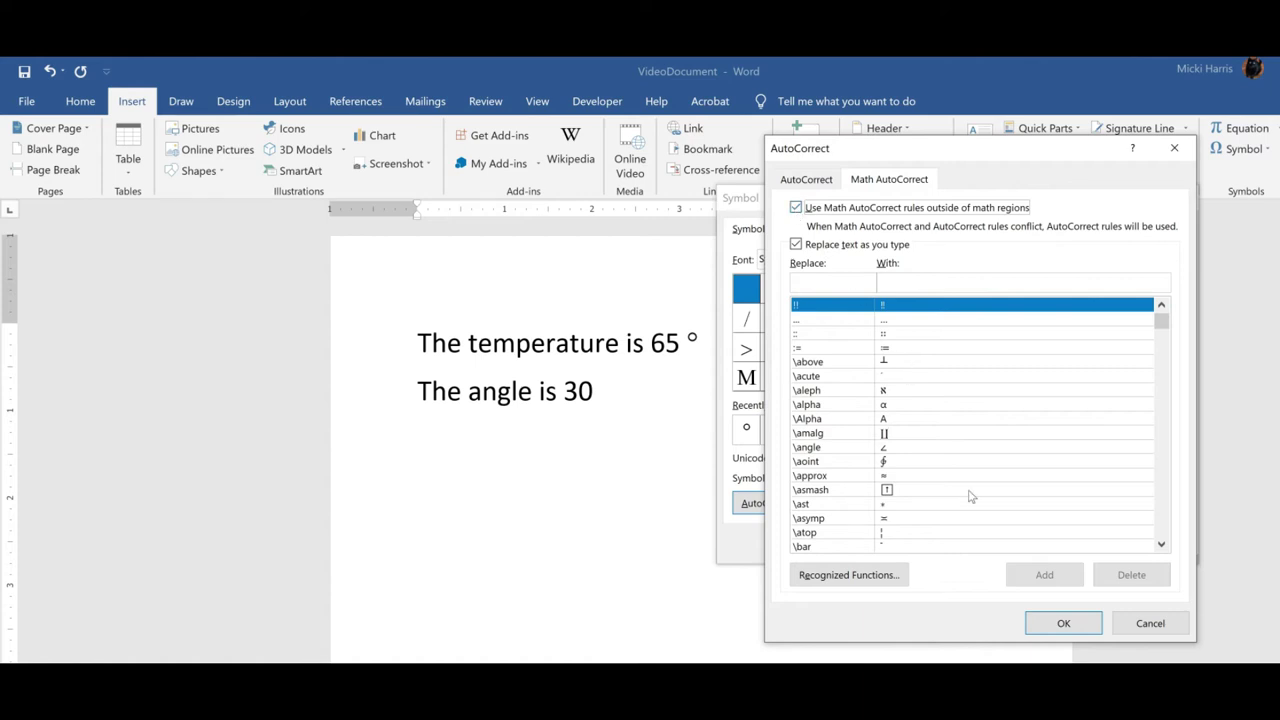
left_click_drag(1161, 322, 1163, 353)
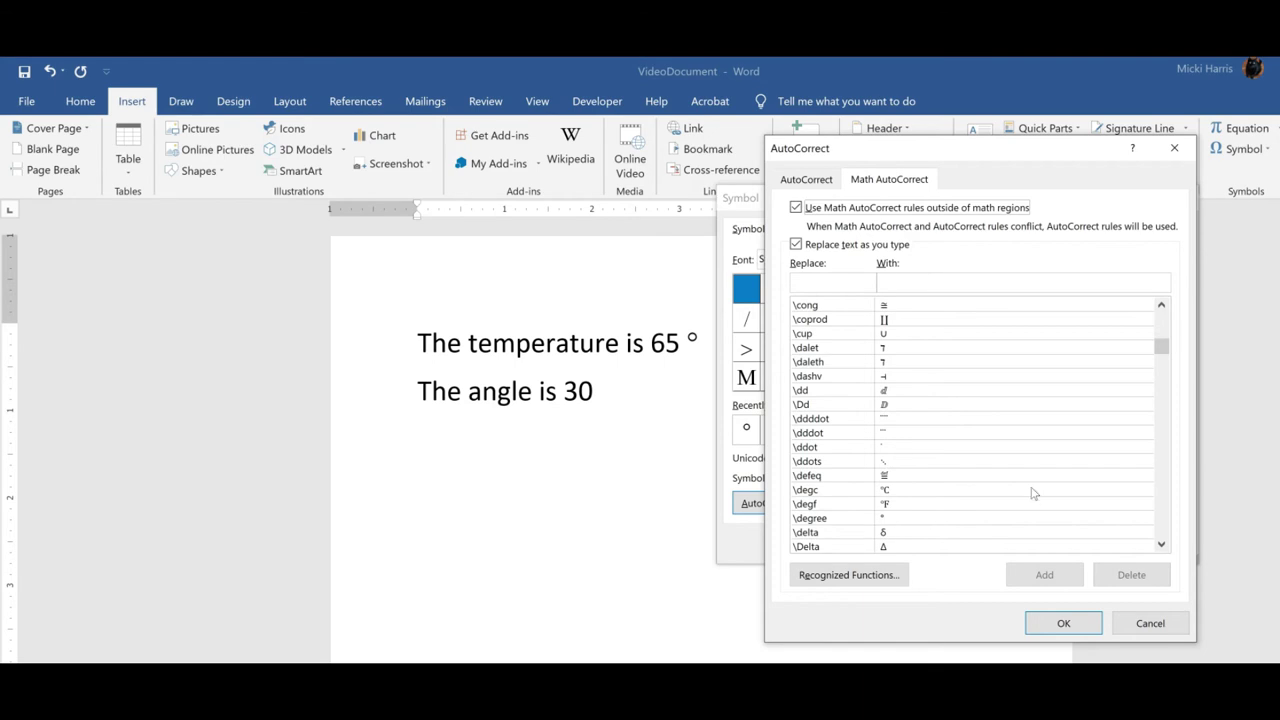
left_click(1076, 626)
left_click(1148, 546)
type("\\degree")
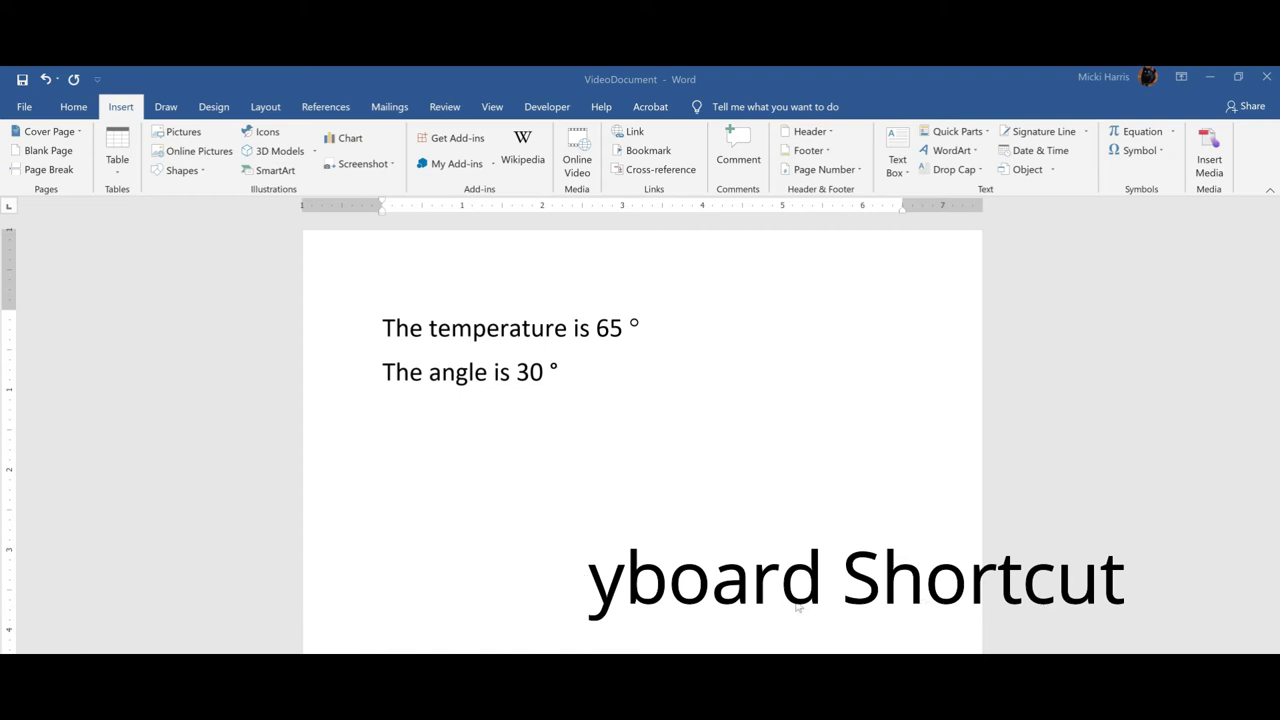
Step: Select the degree sign after 30 and open its Shortcut Key settings via More Symbols
left_click(565, 372)
left_click_drag(565, 372, 550, 372)
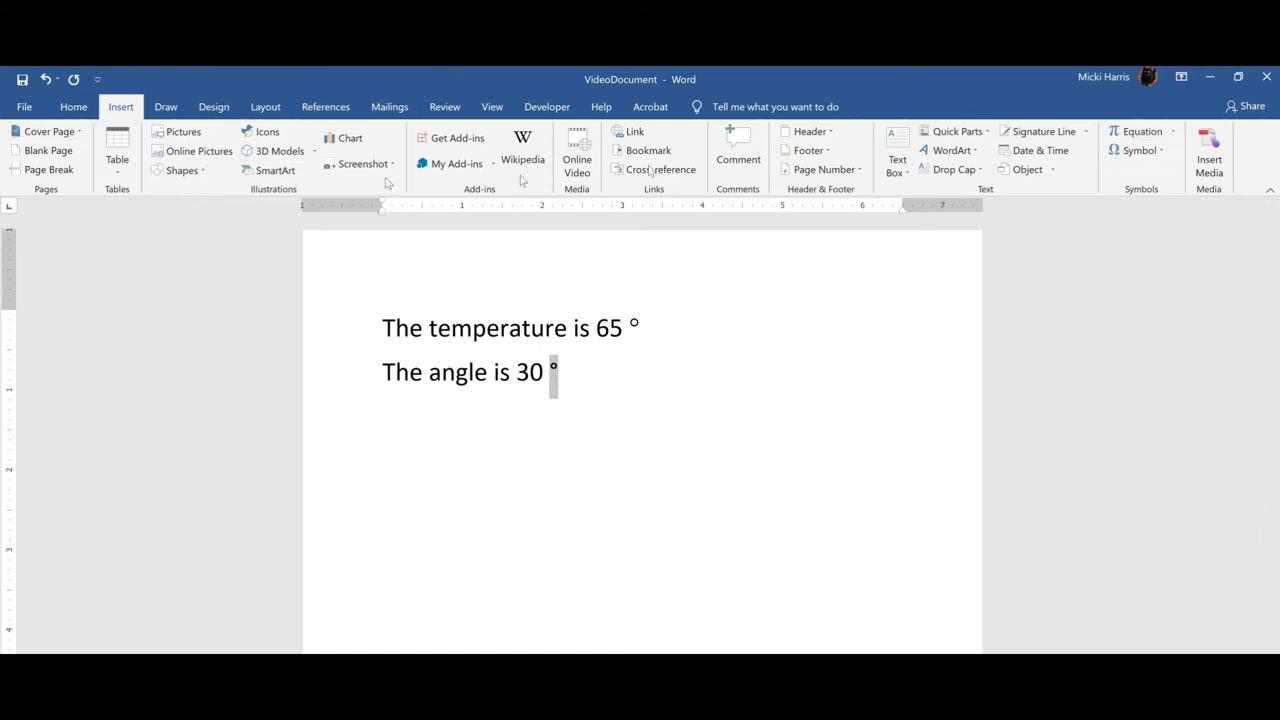
left_click(1137, 151)
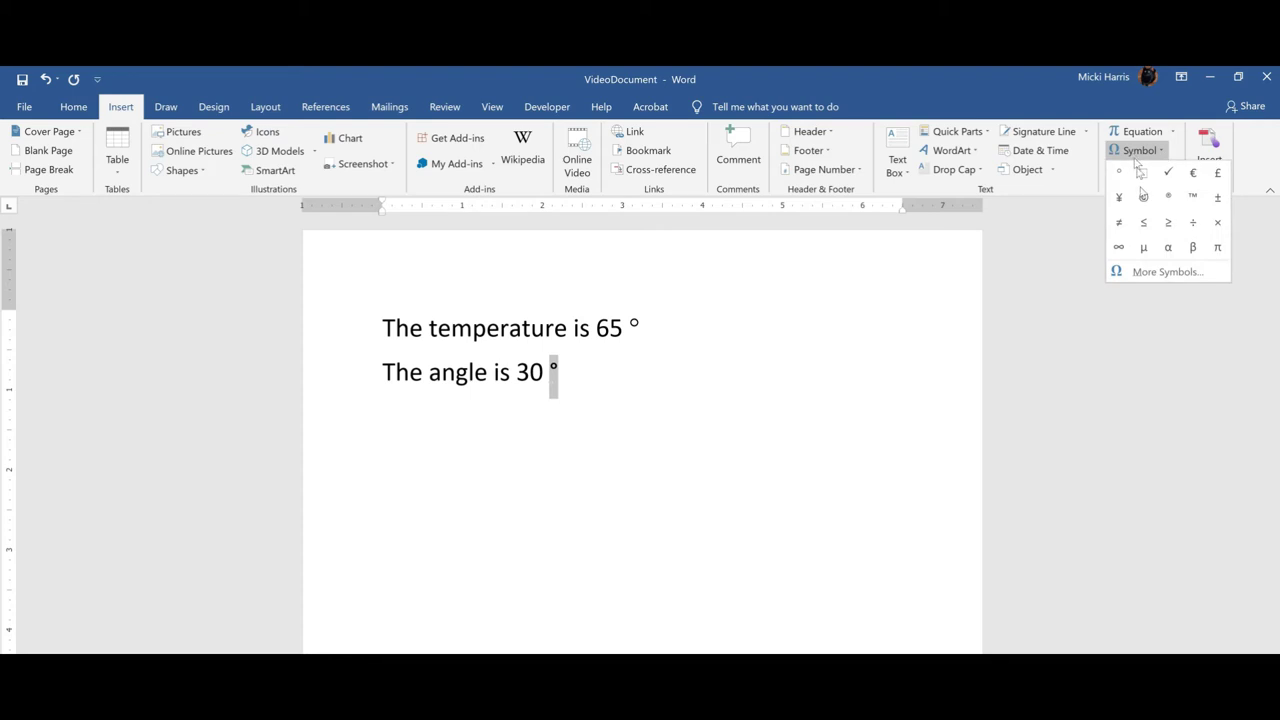
left_click(1150, 272)
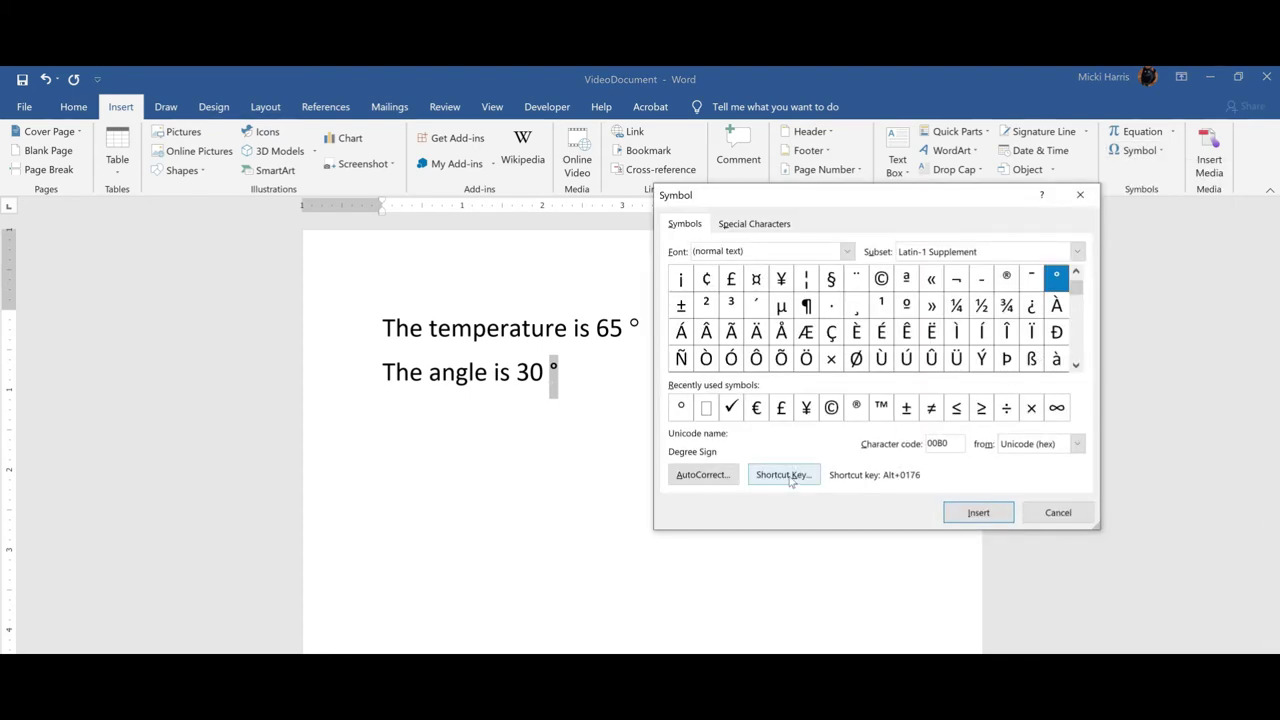
left_click(784, 475)
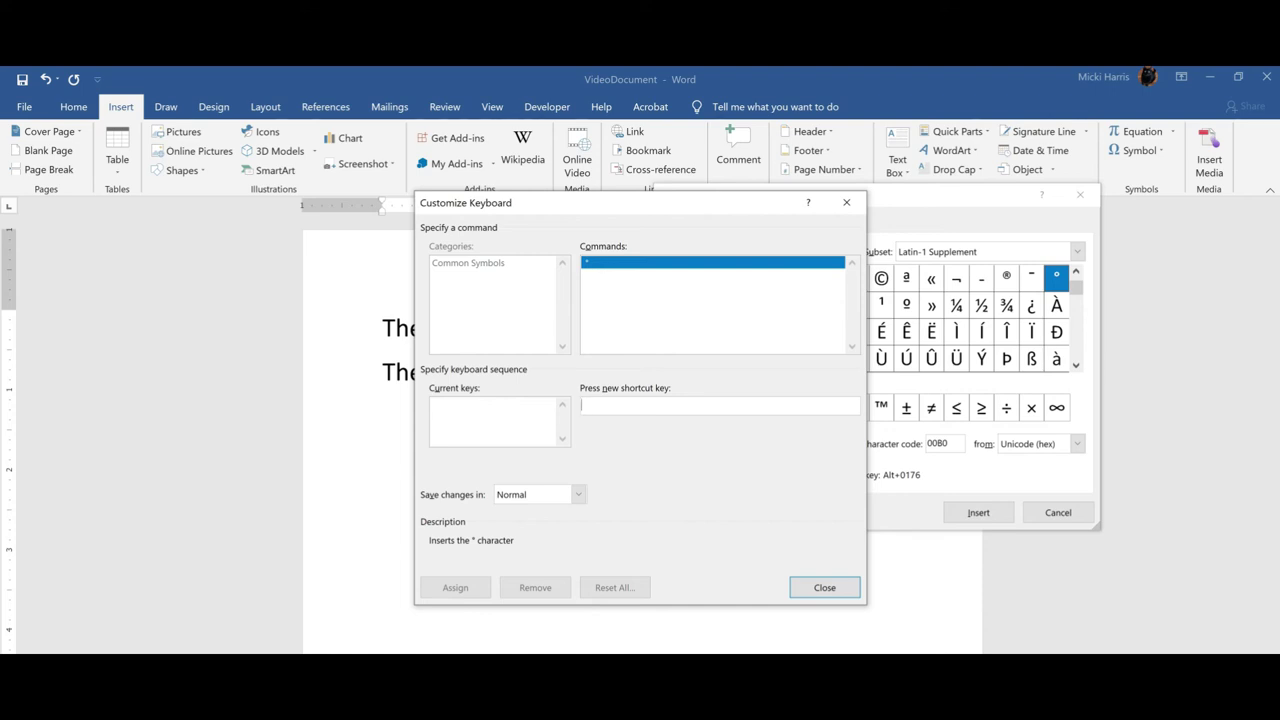
Step: Replace the already-taken Ctrl+D with Alt+D for the degree sign, saved in VideoDocument
key("ctrl+d")
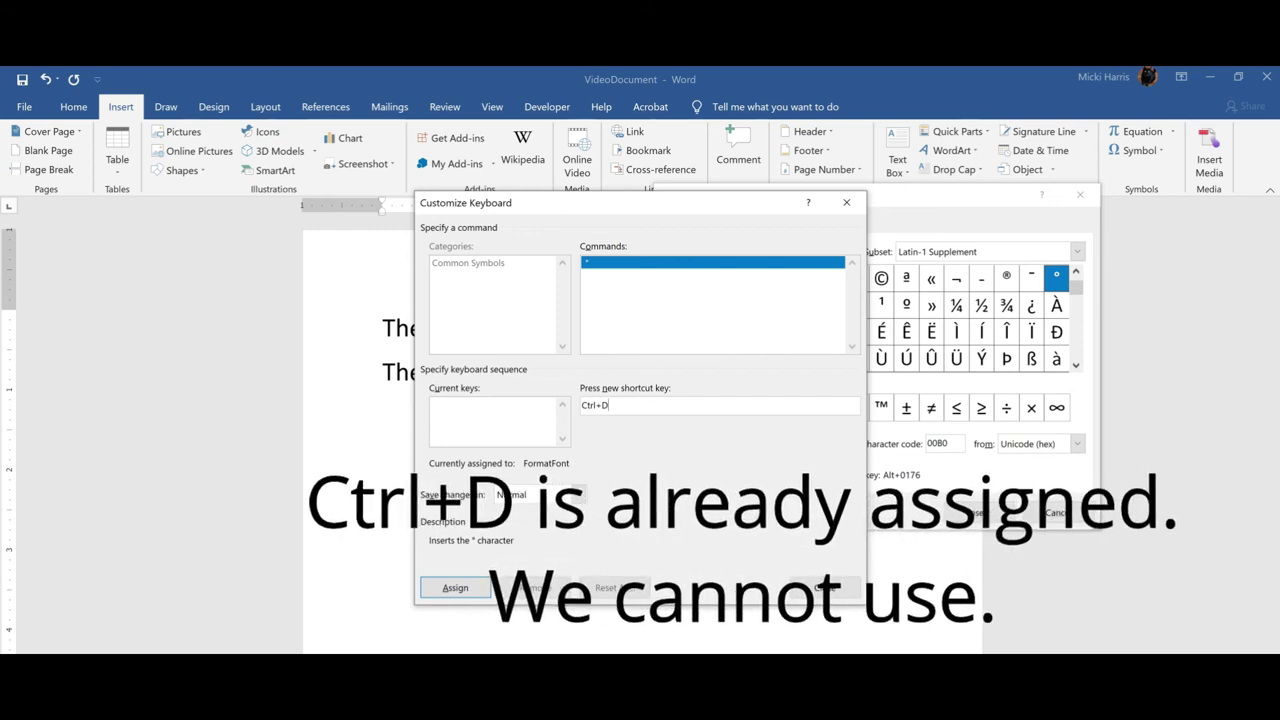
key("BackSpace")
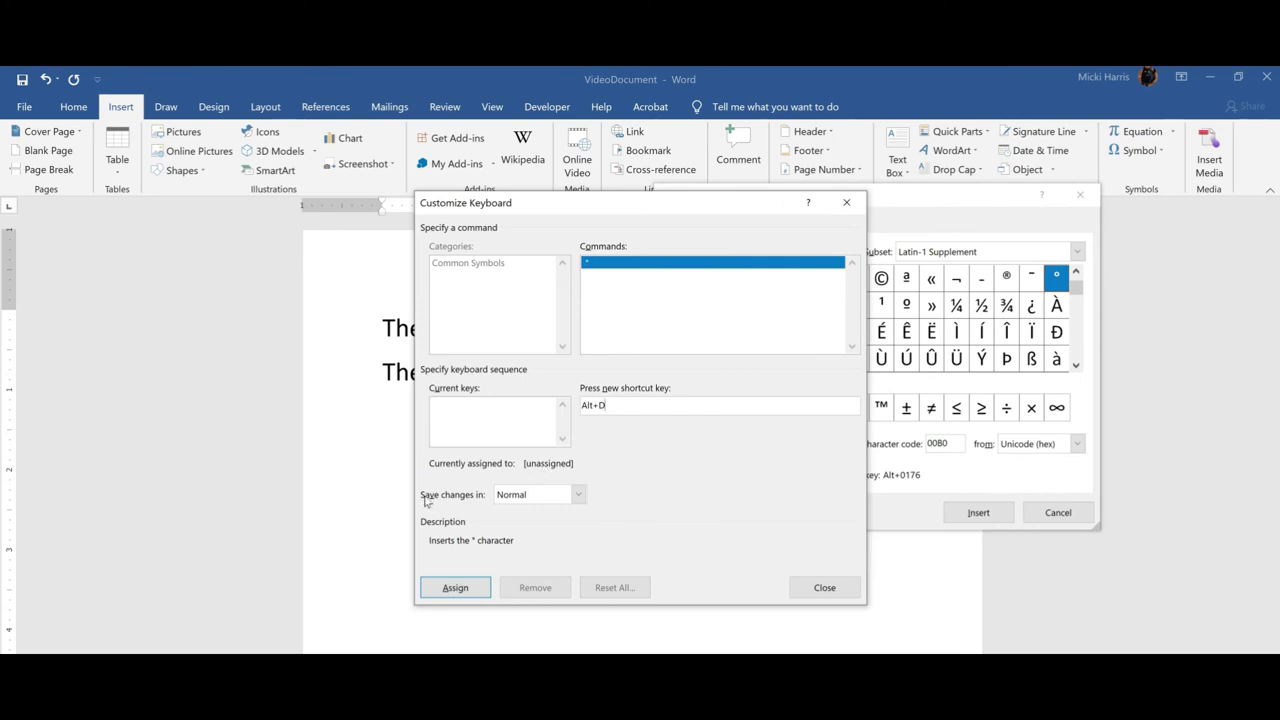
left_click(578, 494)
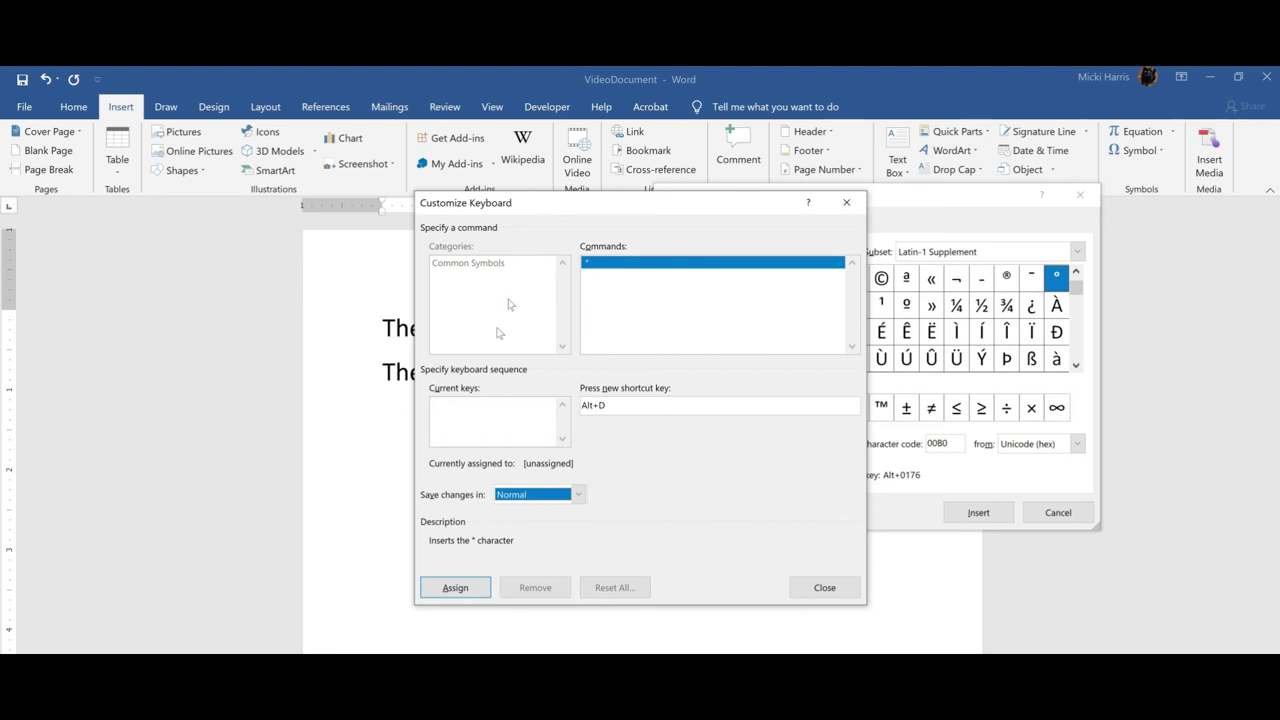
left_click(578, 495)
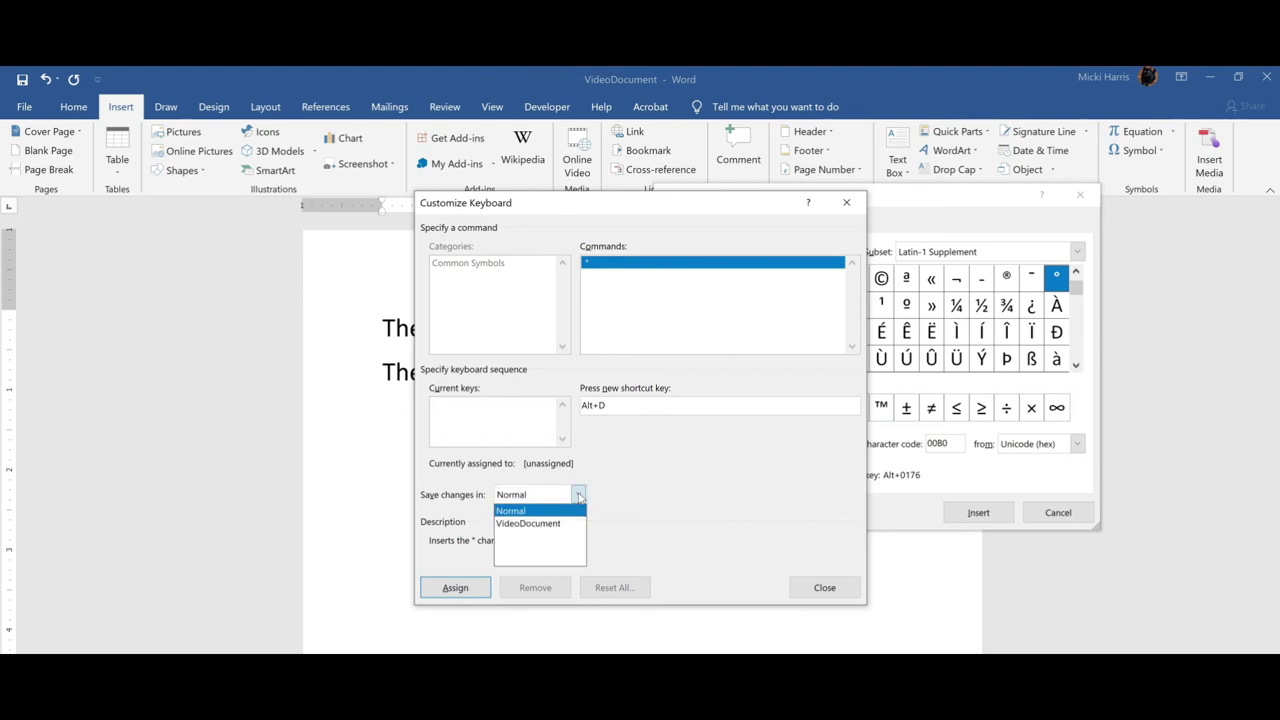
left_click(520, 525)
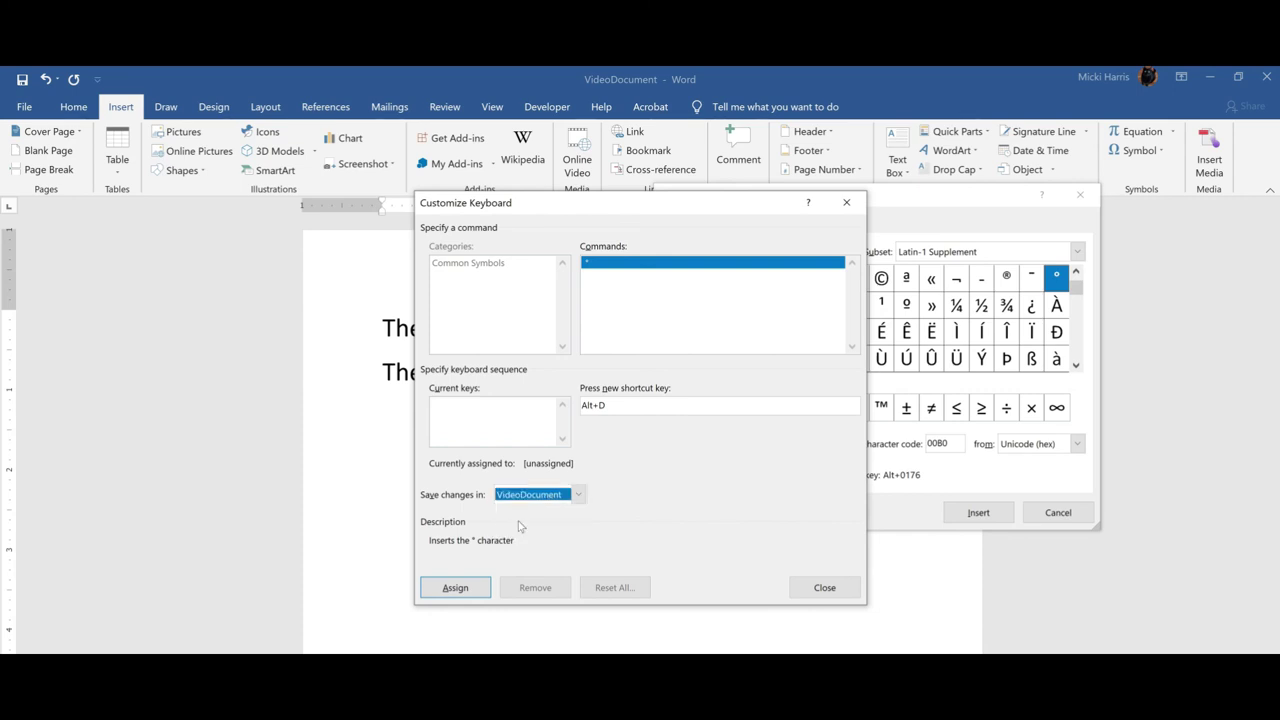
left_click(455, 588)
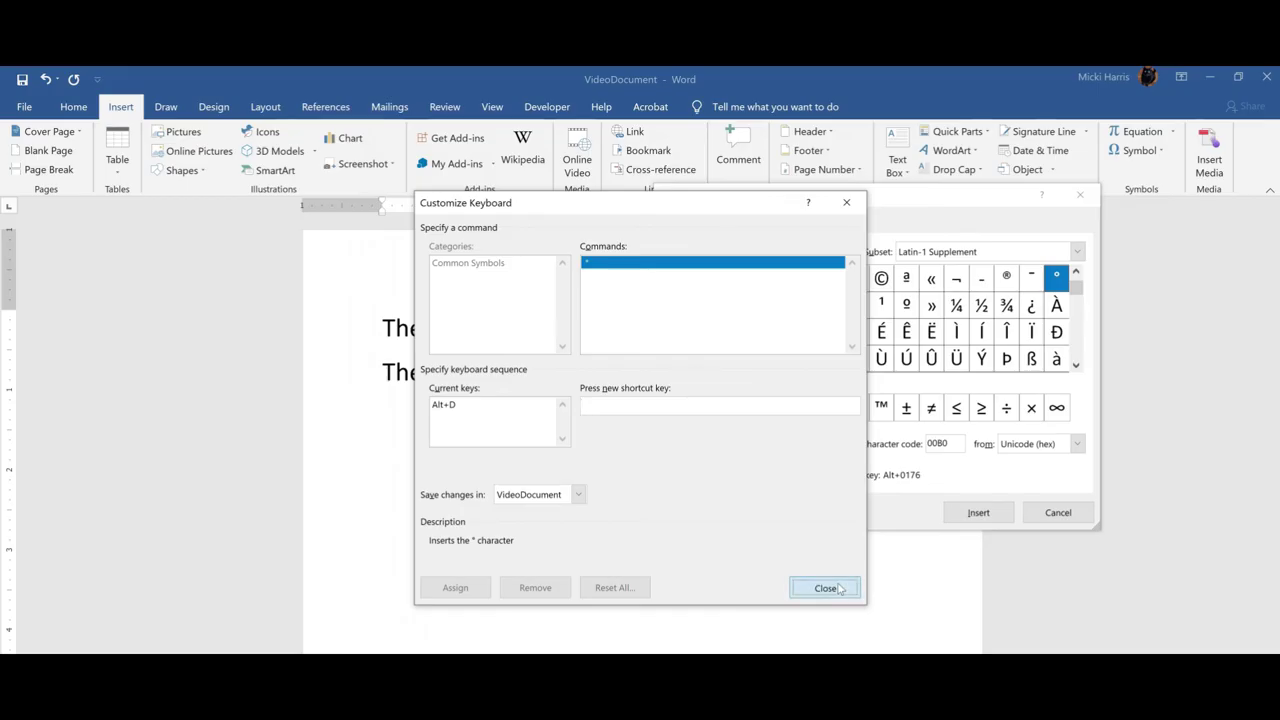
left_click(826, 590)
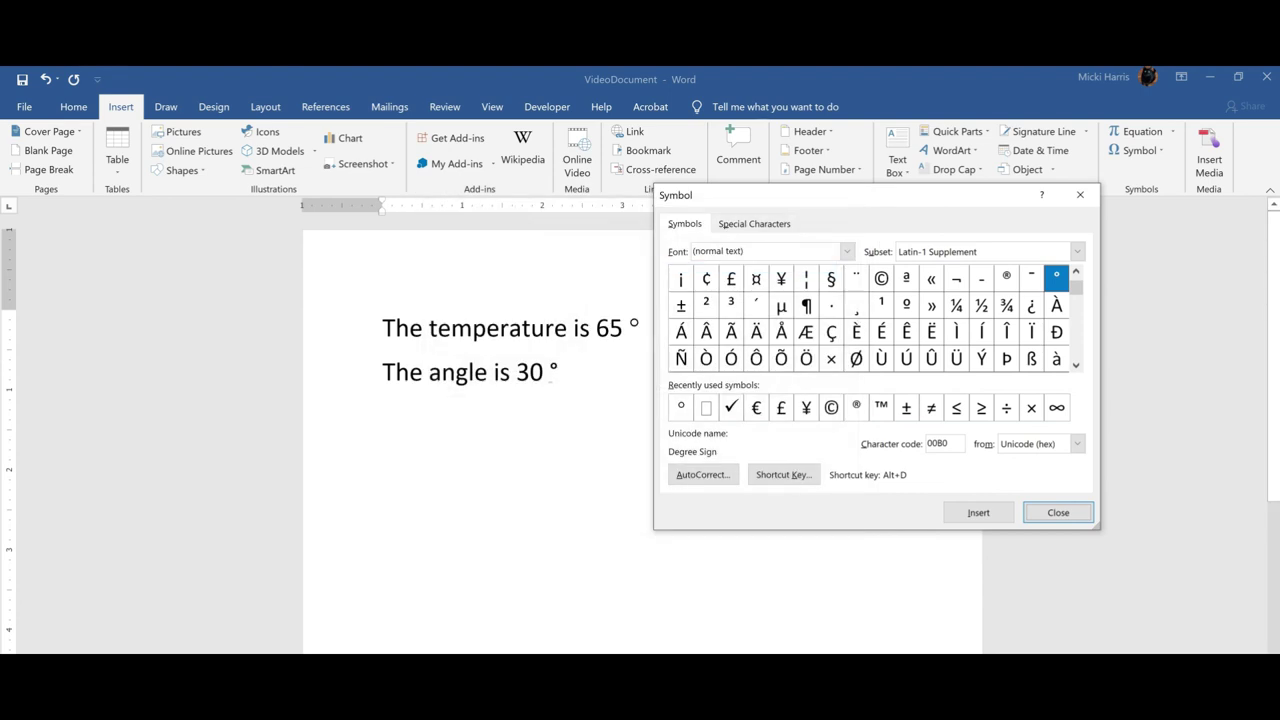
Step: Close the Symbol dialog and start a new empty line below line two
left_click(1066, 518)
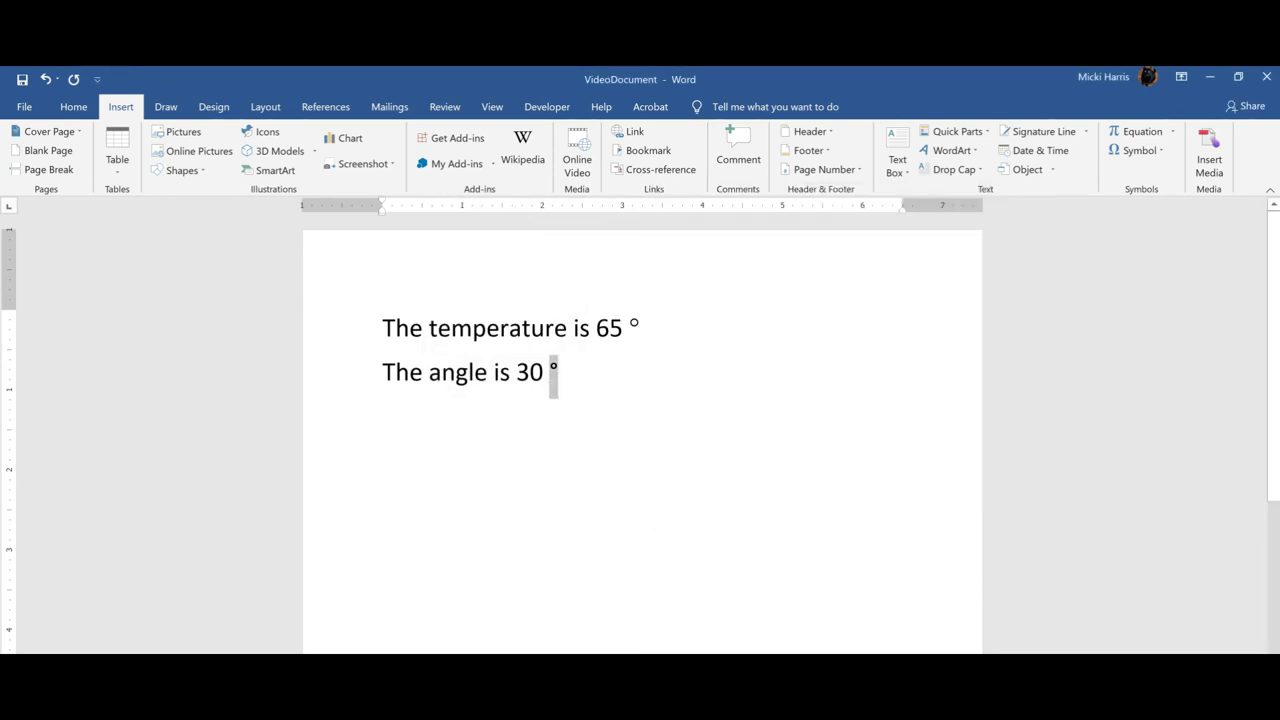
left_click(603, 372)
key("Return")
key("Return")
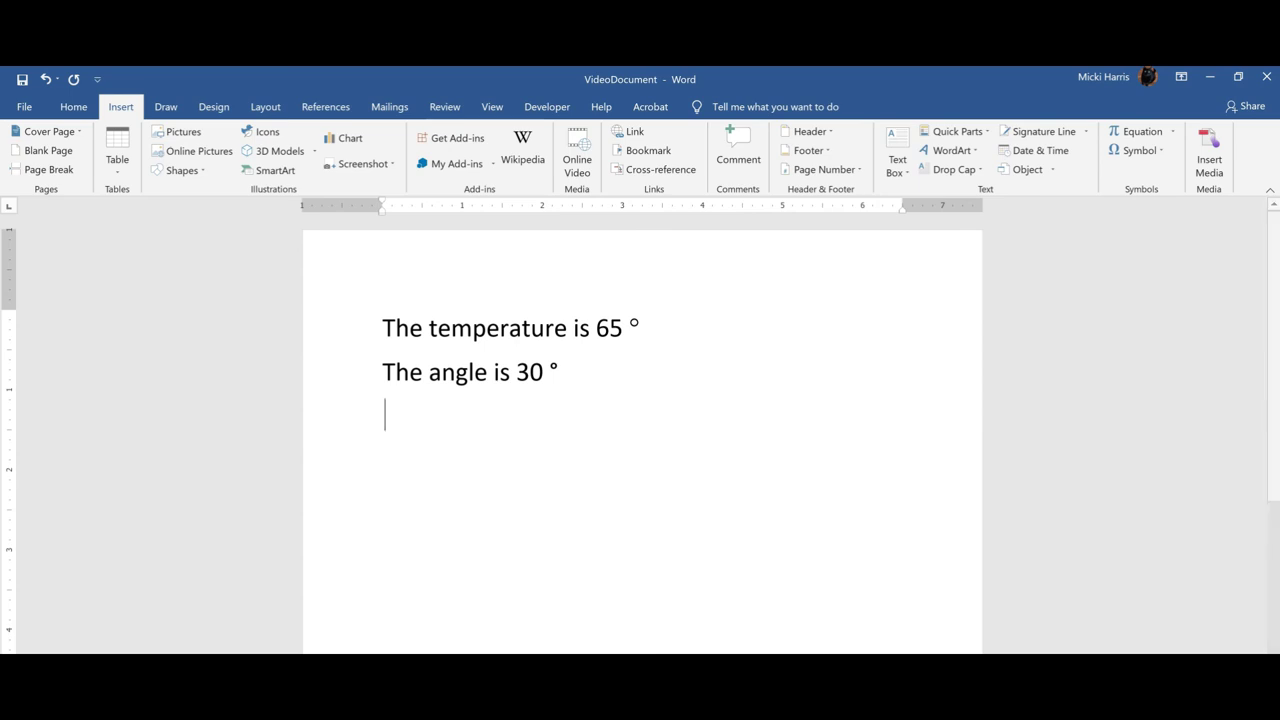